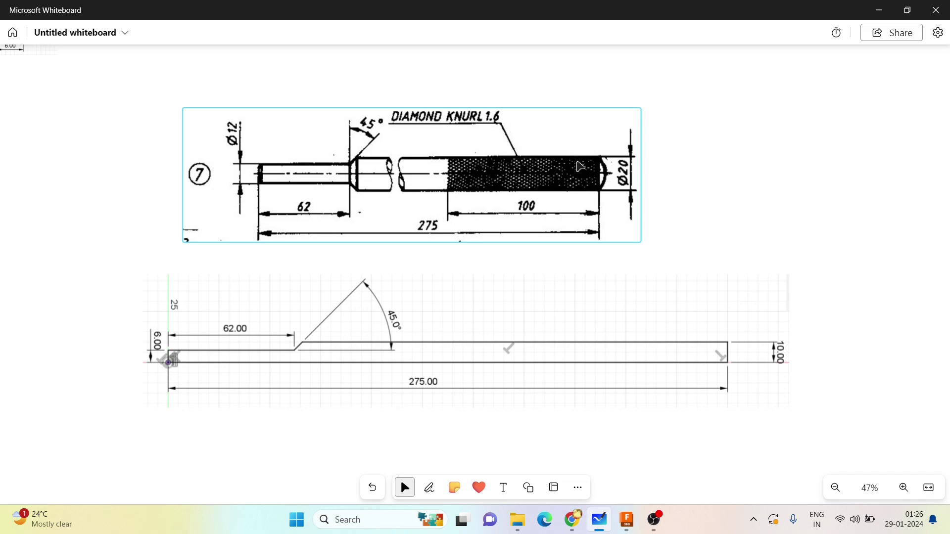
Step: After reviewing the 62, 275 and 45° rod drawing, switch to Fusion 360
click(626, 518)
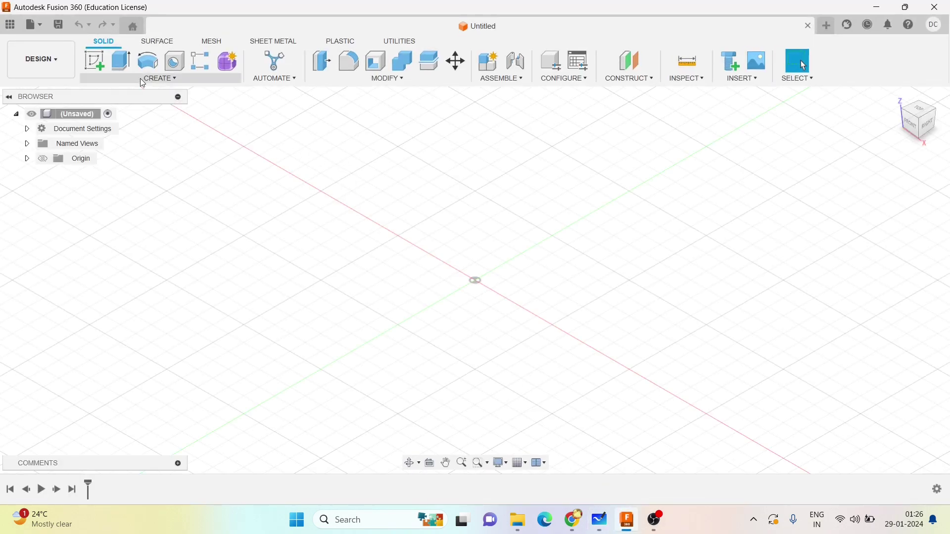
Step: Create a sketch on the XY origin plane and activate the Line tool
click(94, 61)
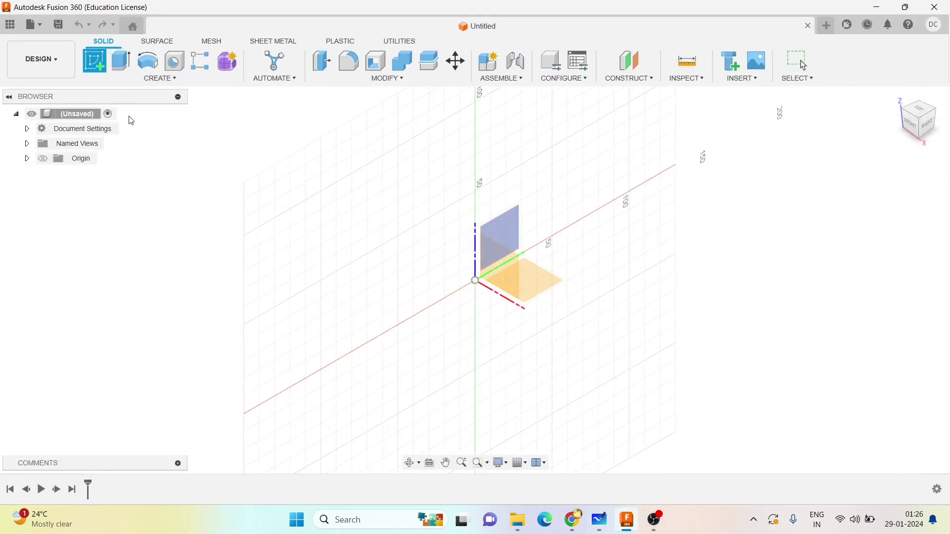
click(539, 289)
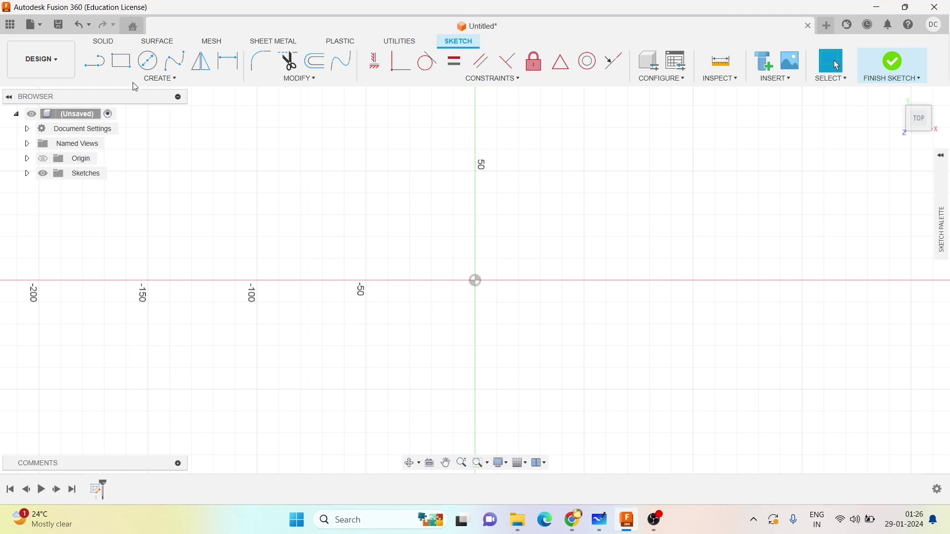
key(l)
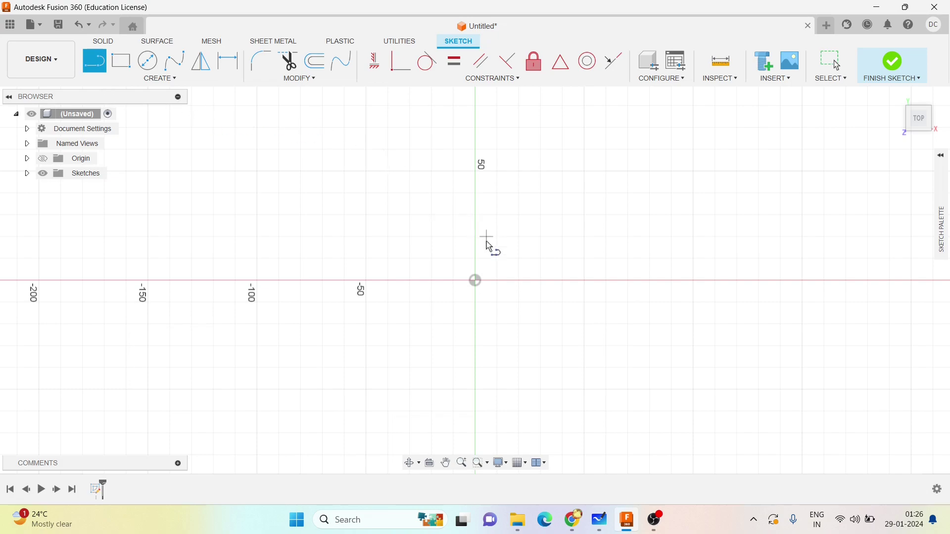
Step: From the origin, draw a 6 mm vertical line and a 62 mm horizontal line
click(476, 281)
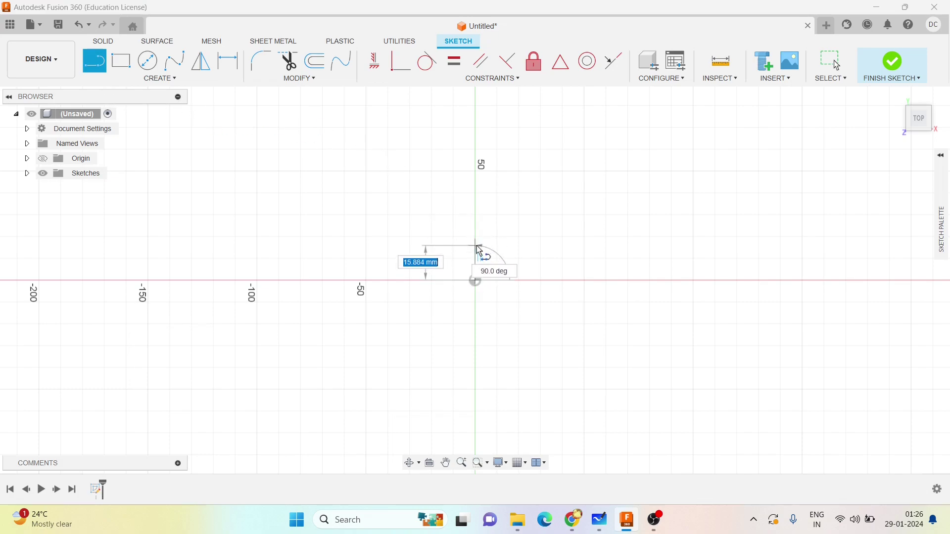
text(6)
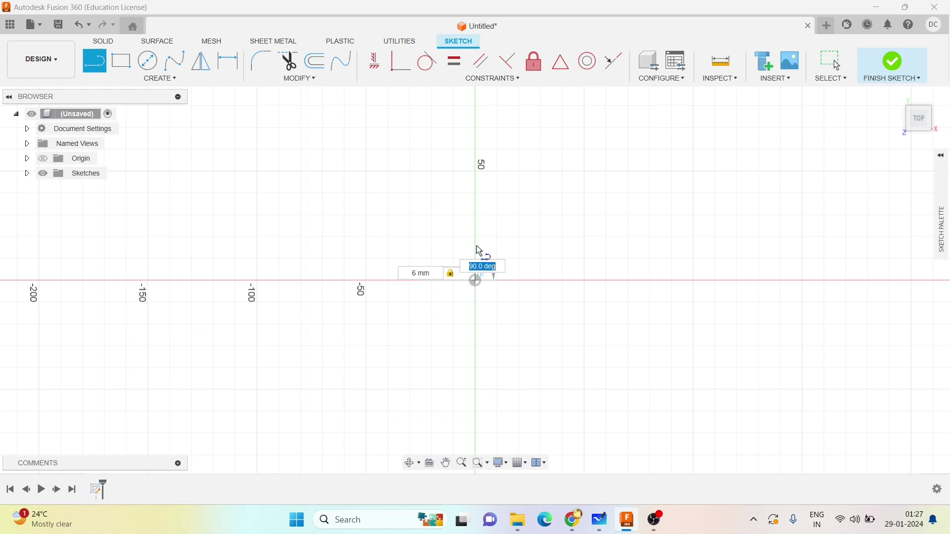
key(Return)
scroll(555, 270, up, 3)
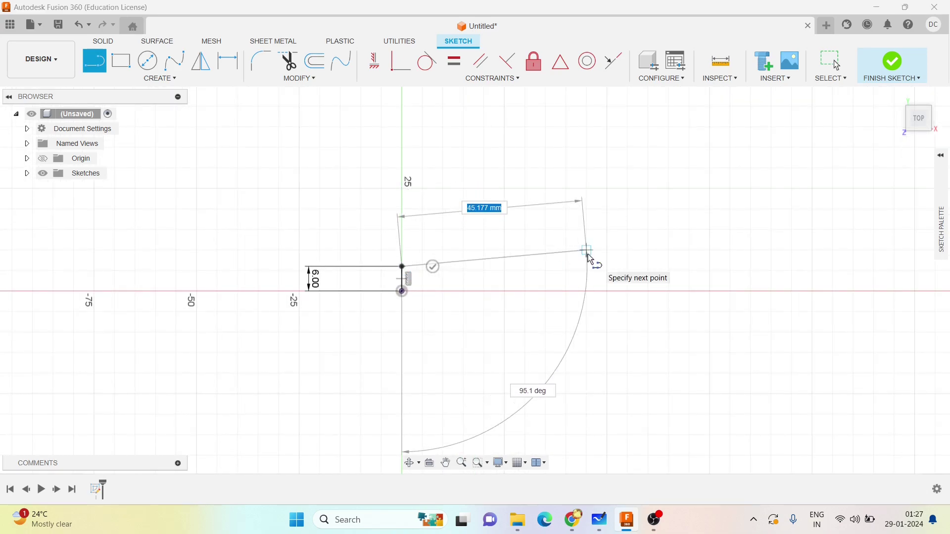
text(62)
key(Tab)
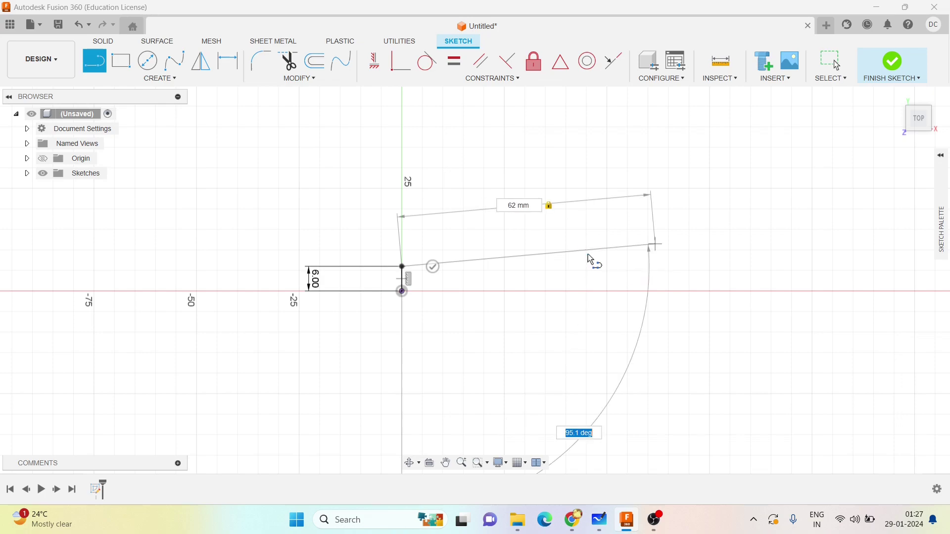
click(648, 271)
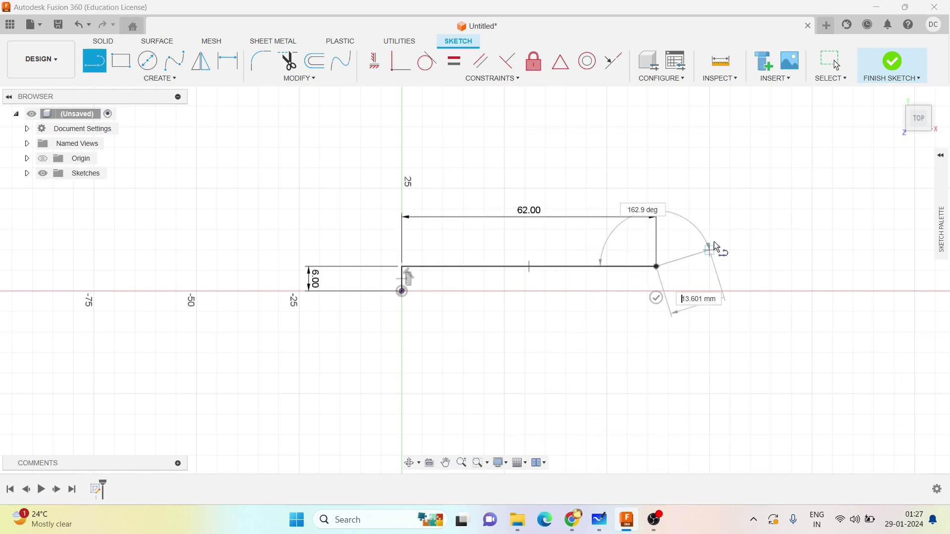
Step: Add a line slanting at 45° (angle 90+45) from the 62 mm line's end
key(Tab)
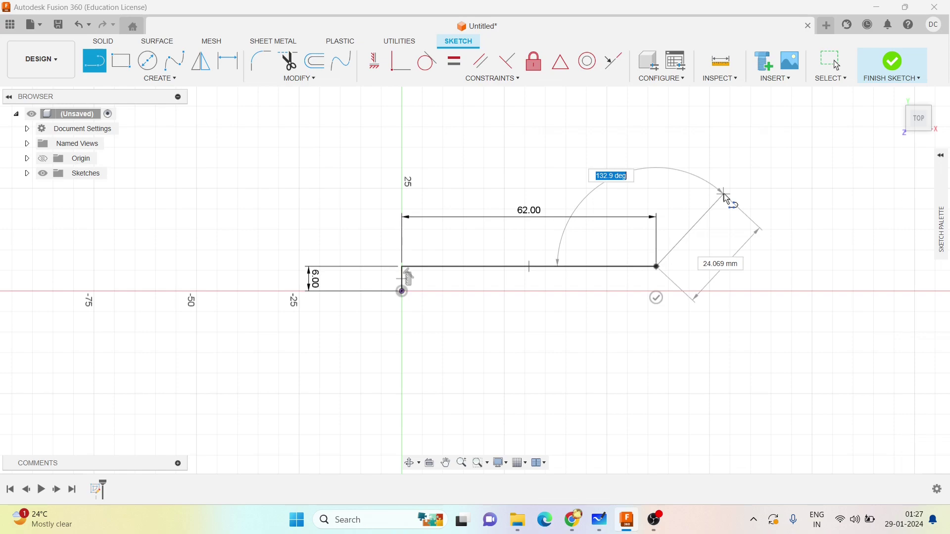
text(90+)
text(45)
key(Tab)
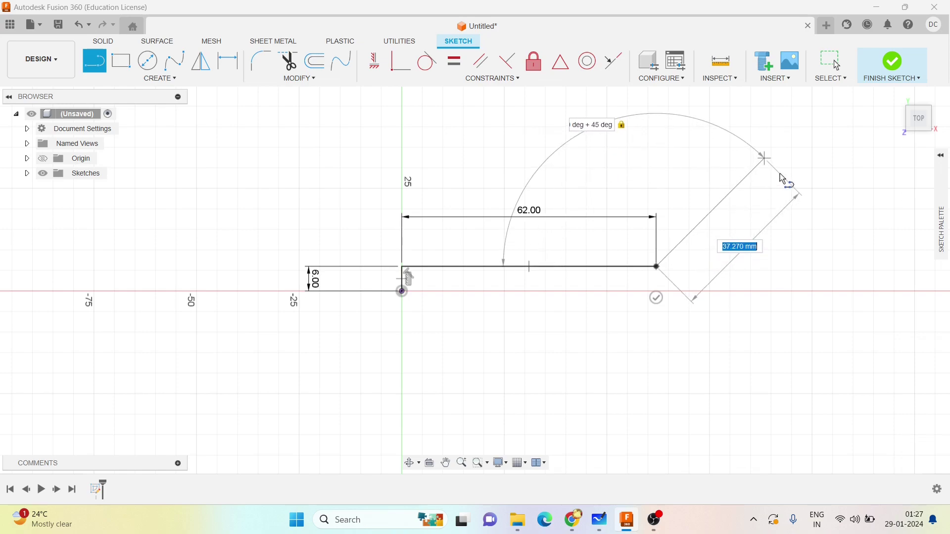
click(782, 179)
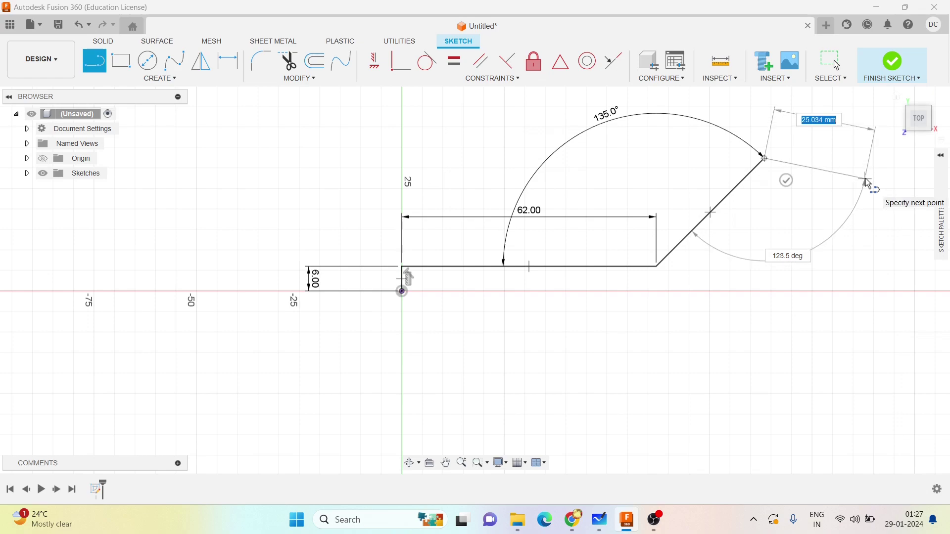
key(Escape)
scroll(797, 274, down, 5)
middle_drag(759, 315, 428, 317)
Step: Draw the 275 mm base line from the sketch origin
key(l)
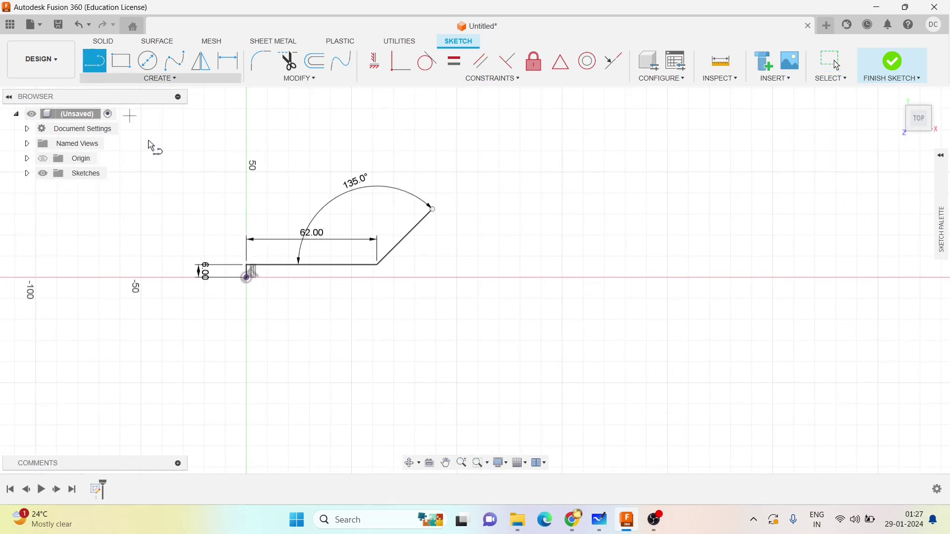
click(247, 278)
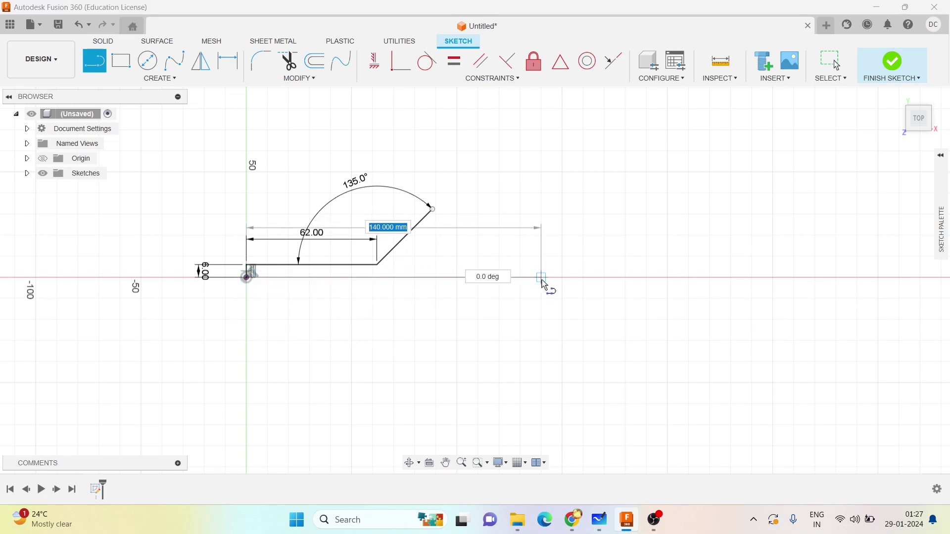
text(2)
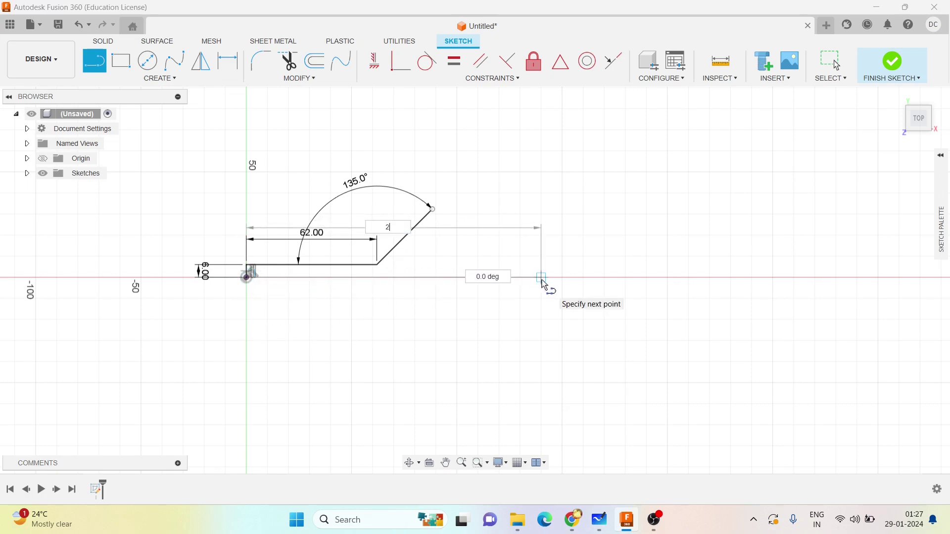
text(75)
key(Tab)
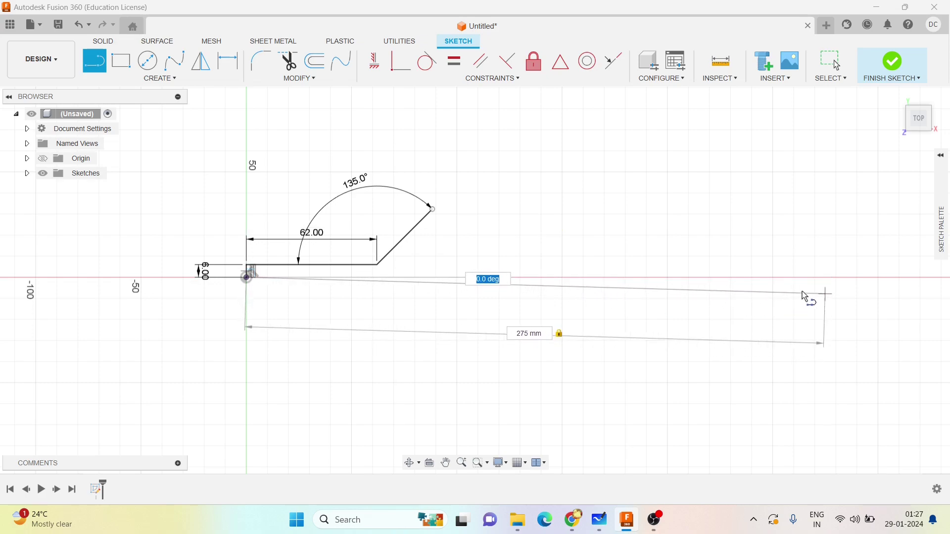
click(830, 284)
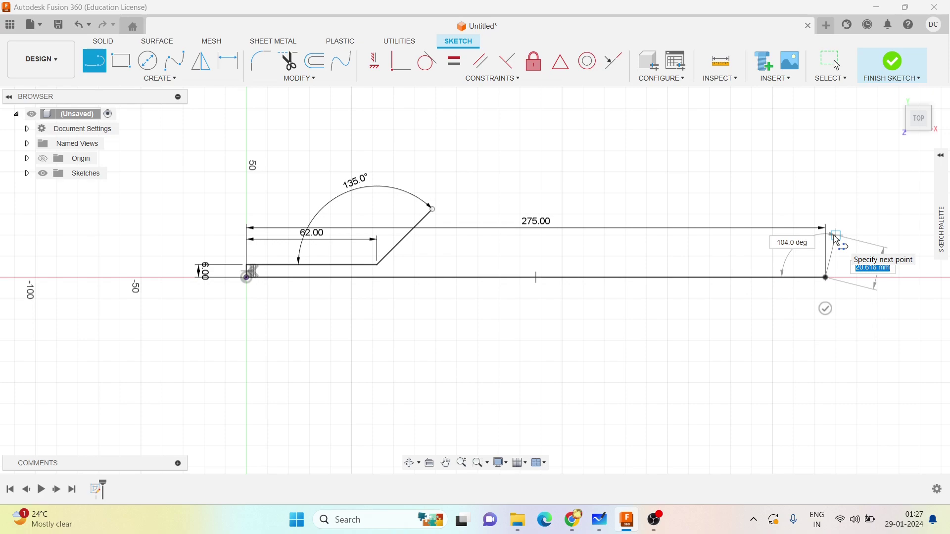
Step: Add a 10 mm upright at the far end and a top line back to the step
text(10)
key(Tab)
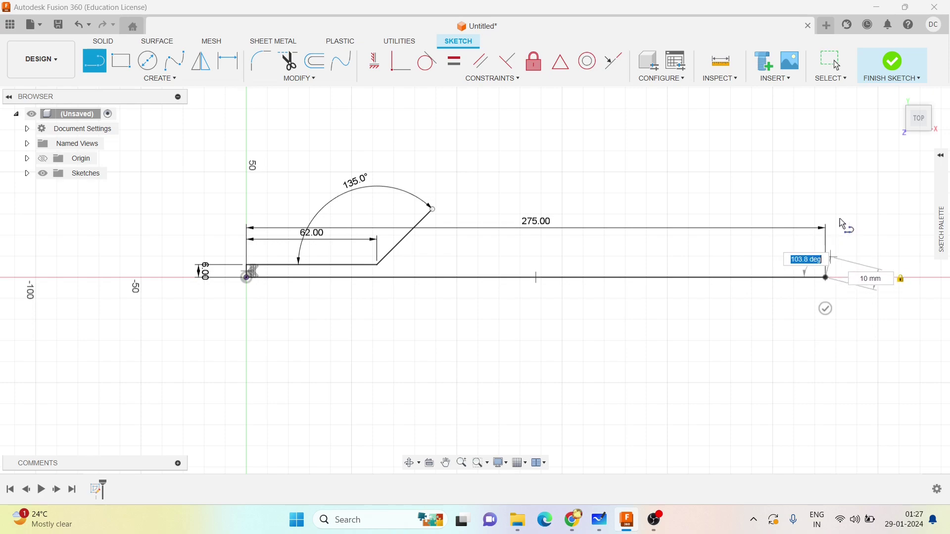
scroll(843, 224, up, 5)
click(810, 300)
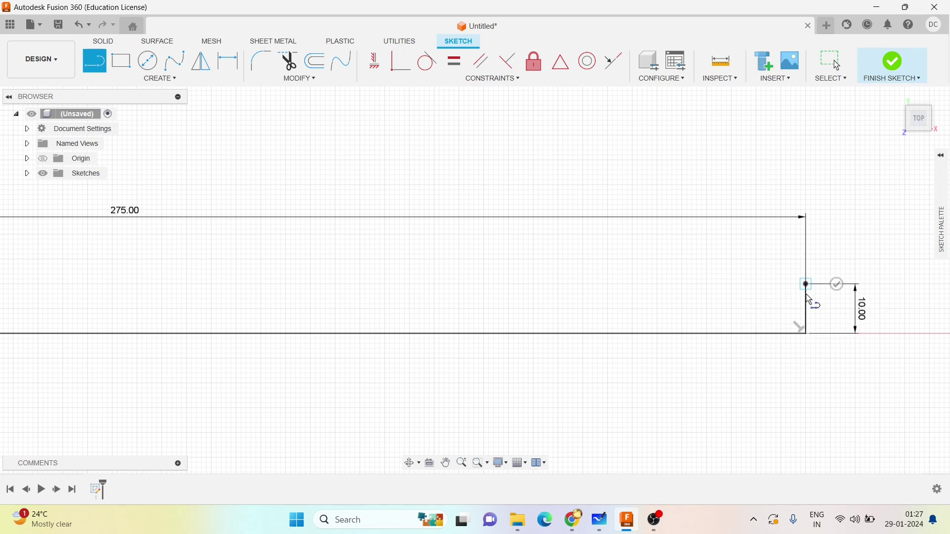
middle_drag(530, 319, 706, 331)
scroll(707, 331, down, 3)
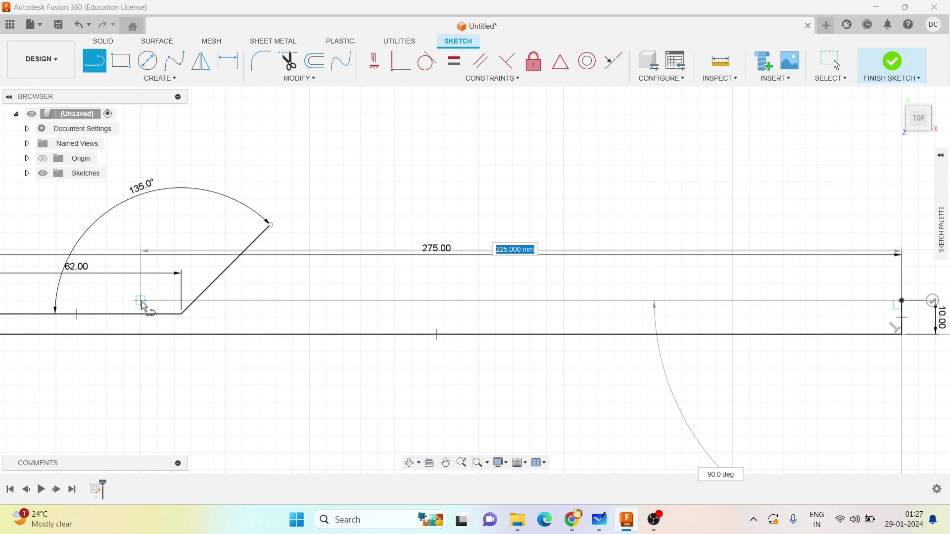
click(141, 302)
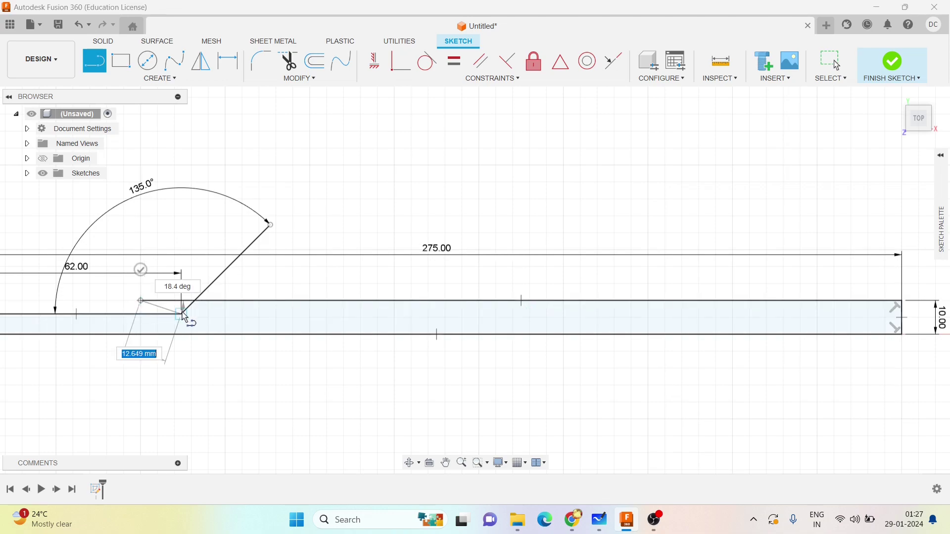
key(Escape)
scroll(365, 225, up, 3)
middle_drag(256, 305, 548, 295)
Step: Trim the stray line piece past the slant and finish the sketch
click(289, 62)
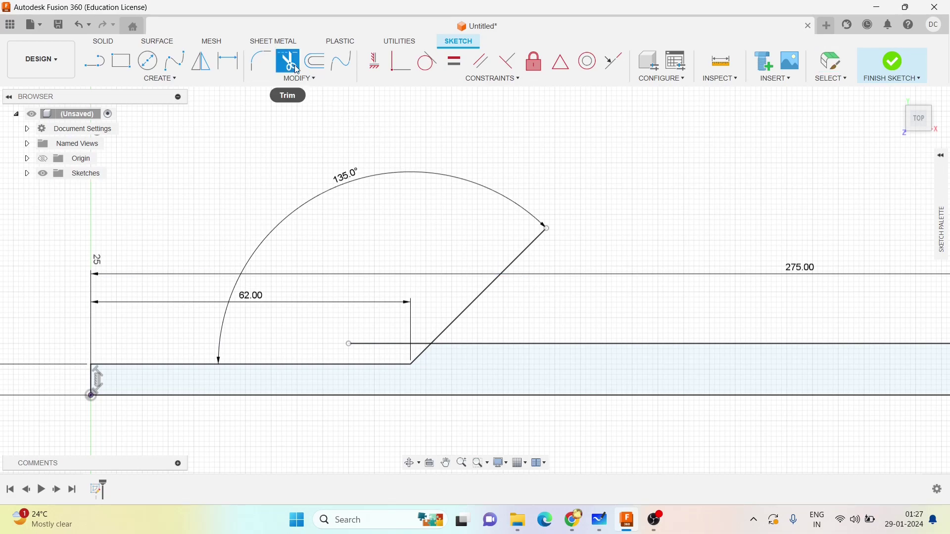
click(390, 343)
scroll(436, 358, down, 5)
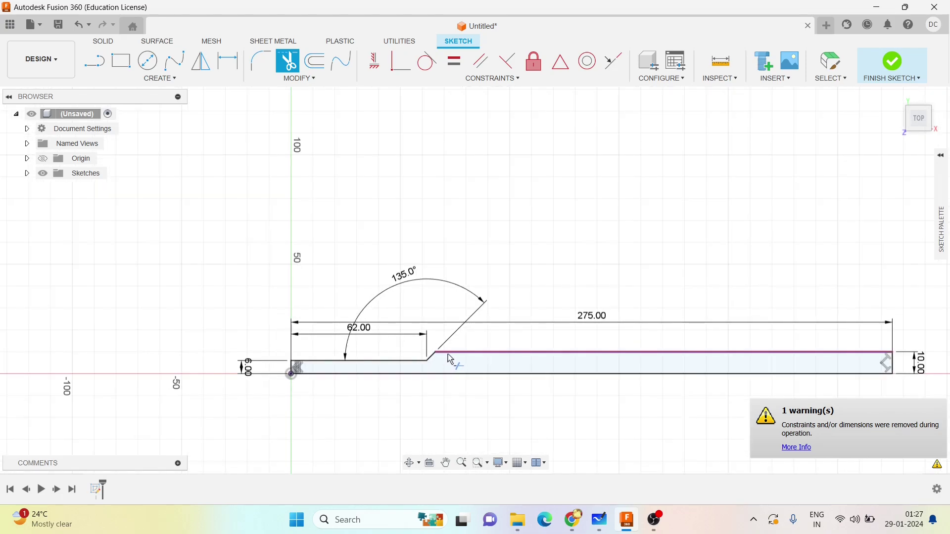
middle_drag(500, 388, 429, 354)
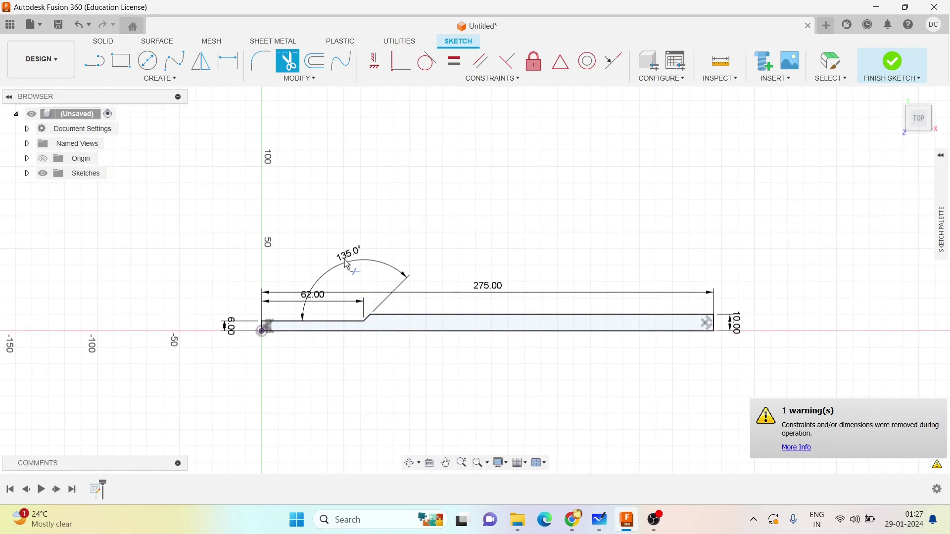
click(893, 66)
shift+middle_drag(793, 227, 747, 272)
shift+middle_drag(800, 225, 759, 213)
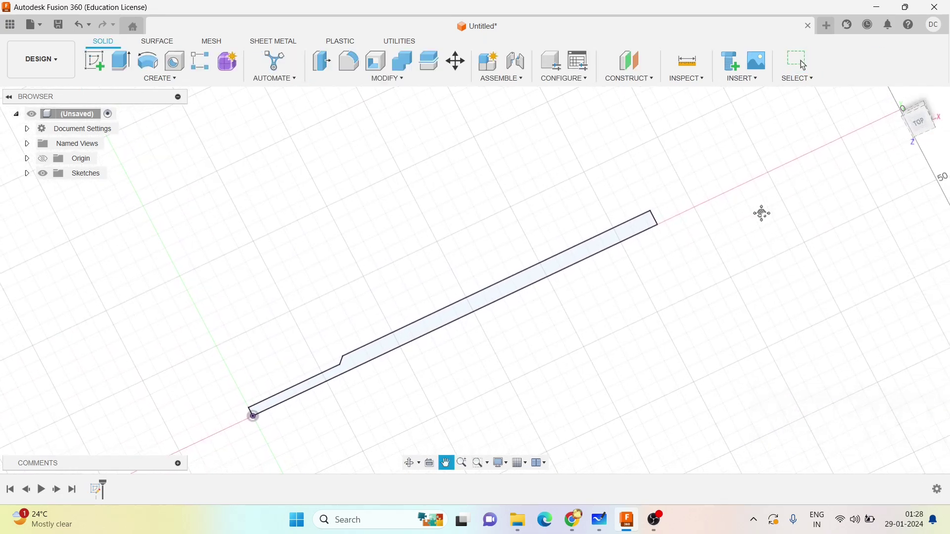
Step: Revolve the profile 360° about its base edge into a solid rod and inspect it
click(148, 61)
click(364, 352)
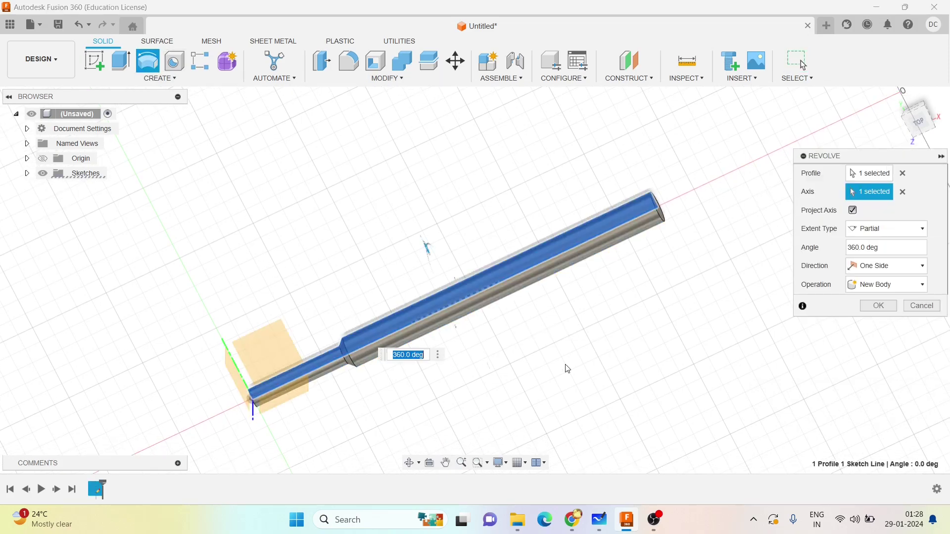
click(877, 304)
shift+middle_drag(748, 316, 703, 228)
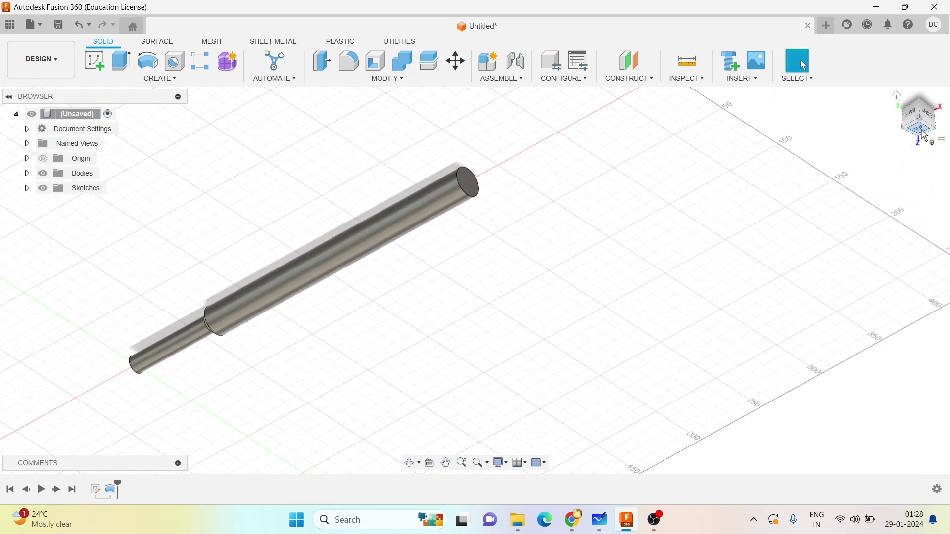
drag(938, 137, 931, 130)
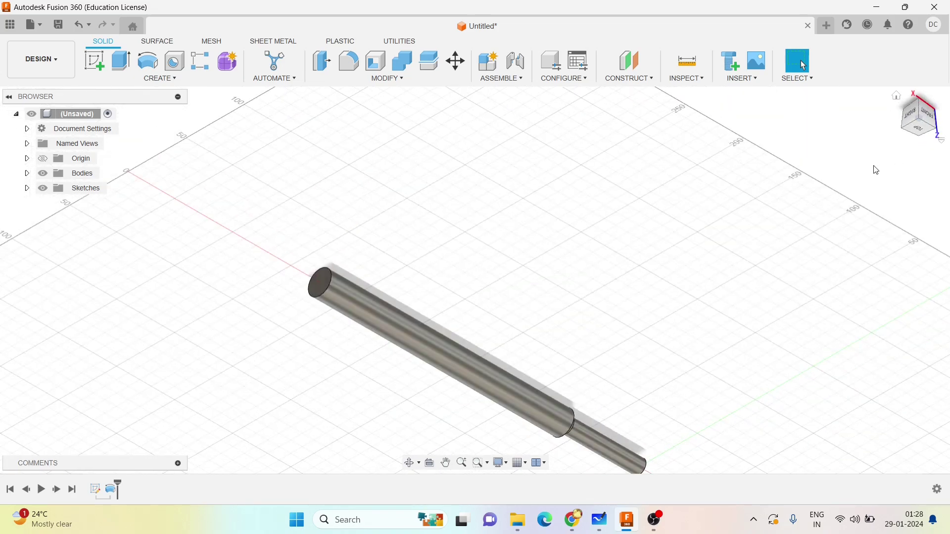
click(930, 121)
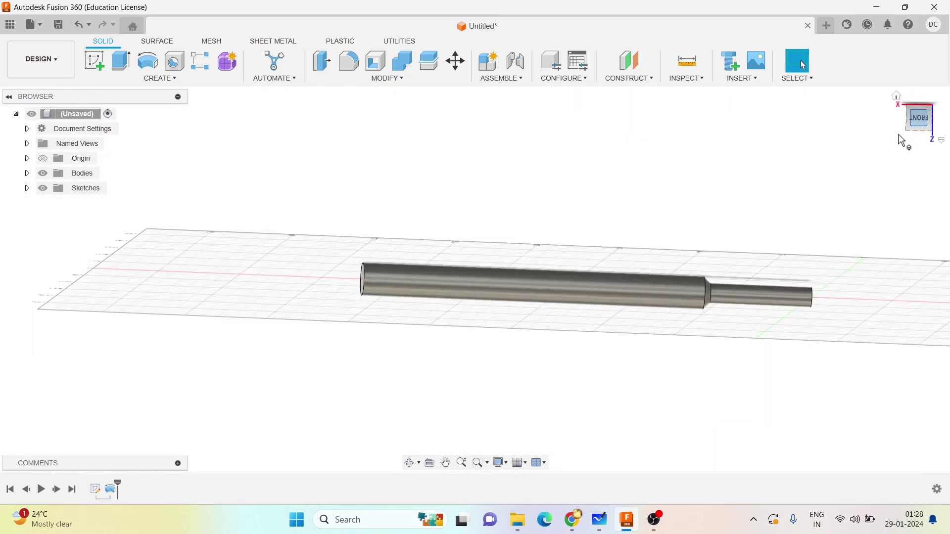
shift+middle_drag(863, 307, 634, 333)
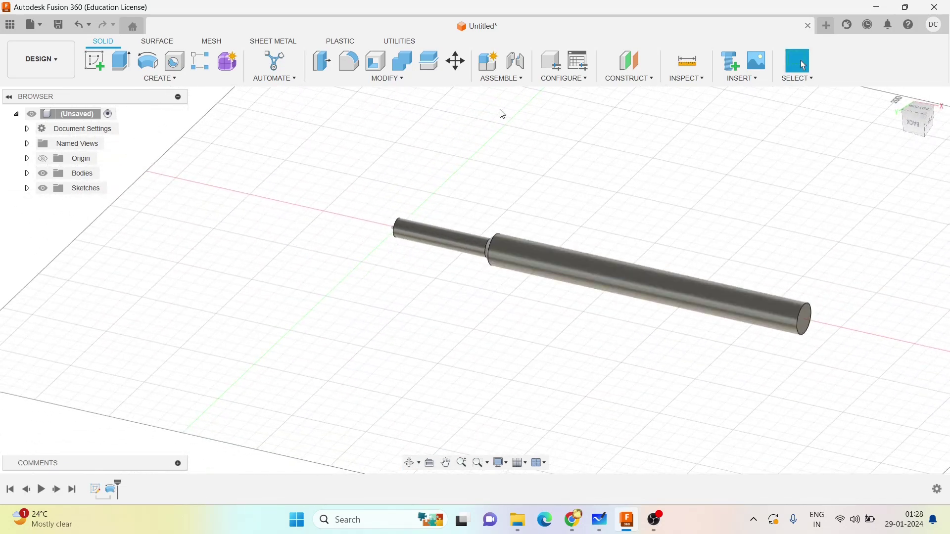
click(357, 69)
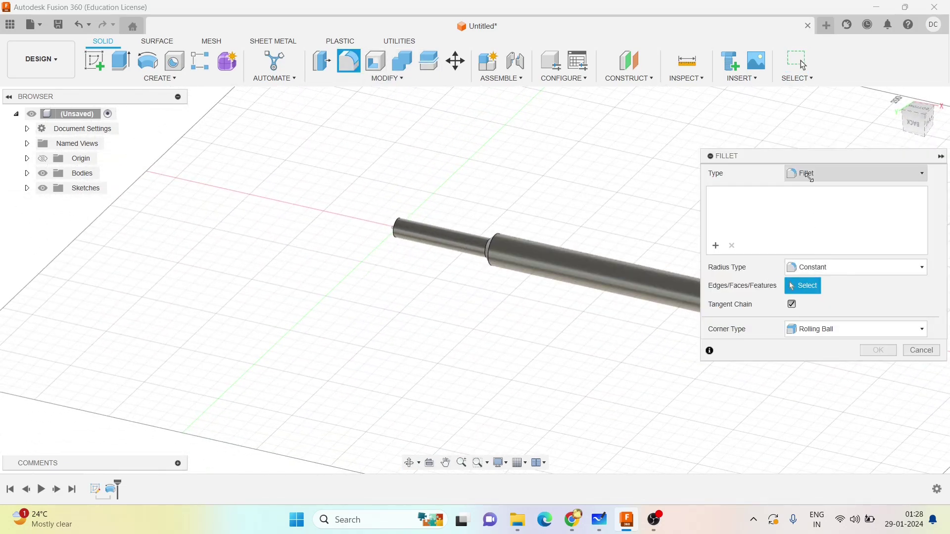
Step: Fillet the rod's thick far-end edge into a domed tip
drag(812, 156, 236, 163)
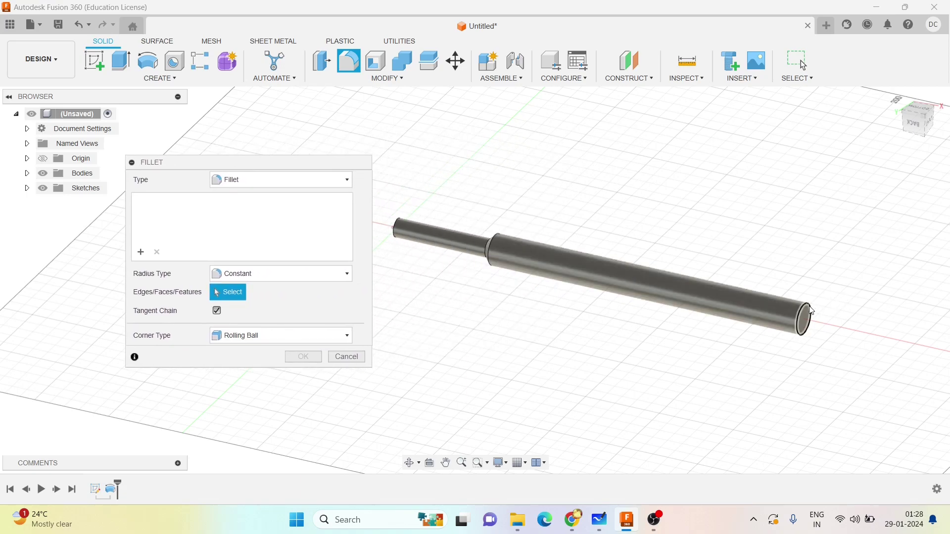
click(809, 311)
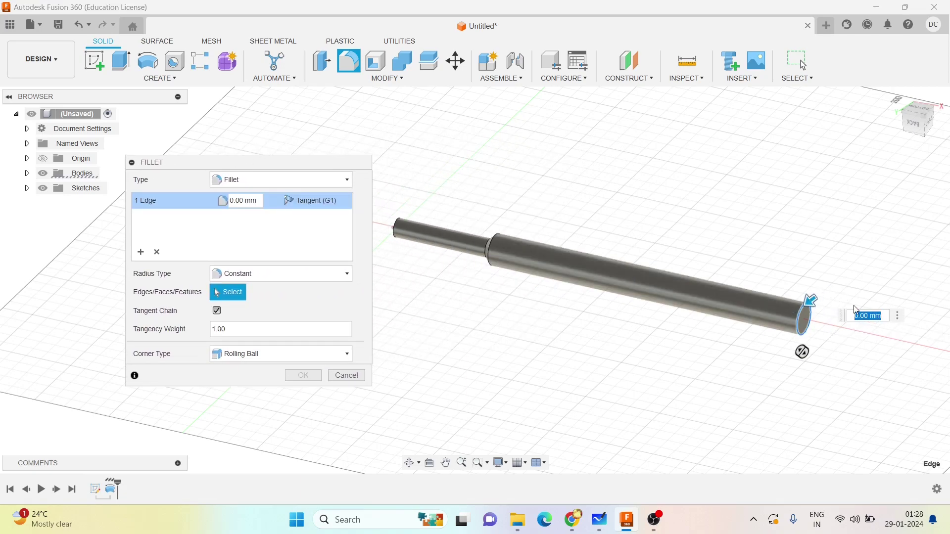
key(Return)
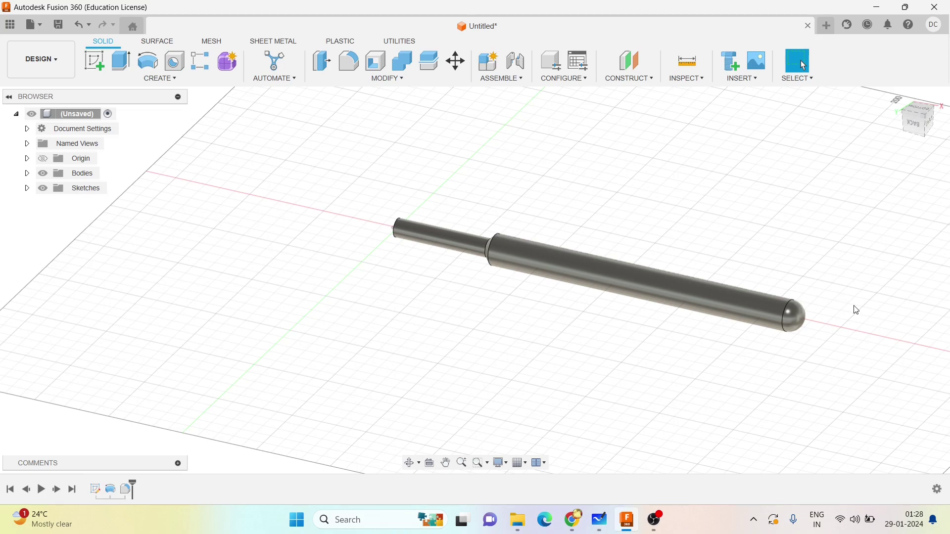
middle_drag(690, 334, 558, 339)
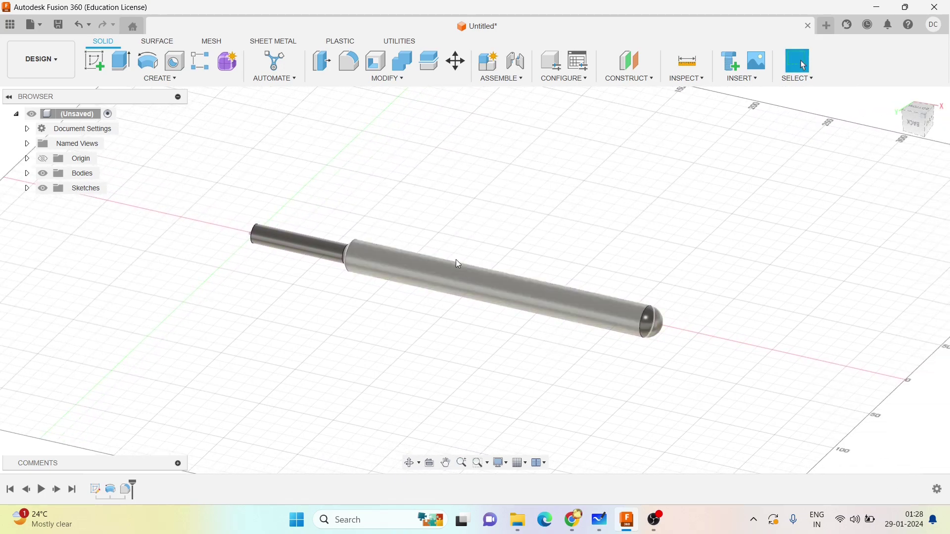
Step: Apply the Steel, Mild physical material to the rod from the material library
click(406, 81)
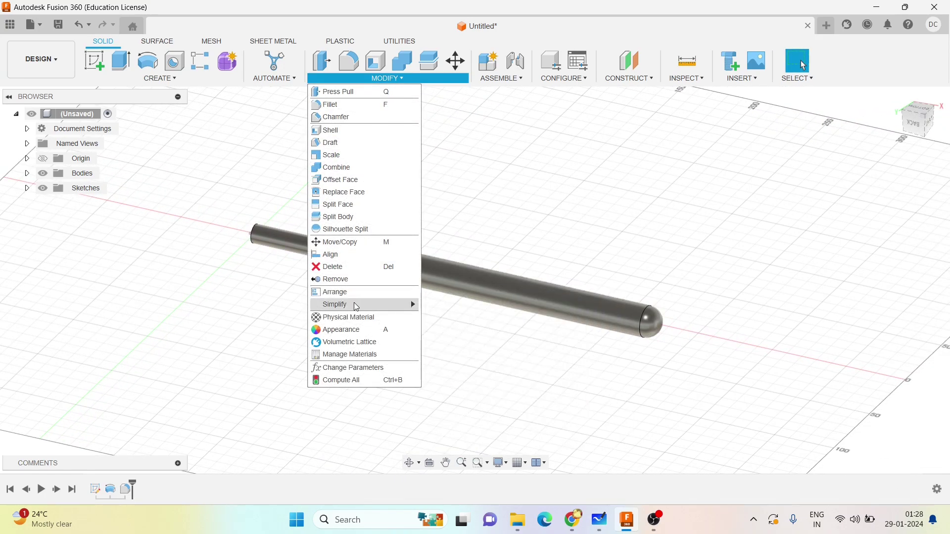
click(354, 319)
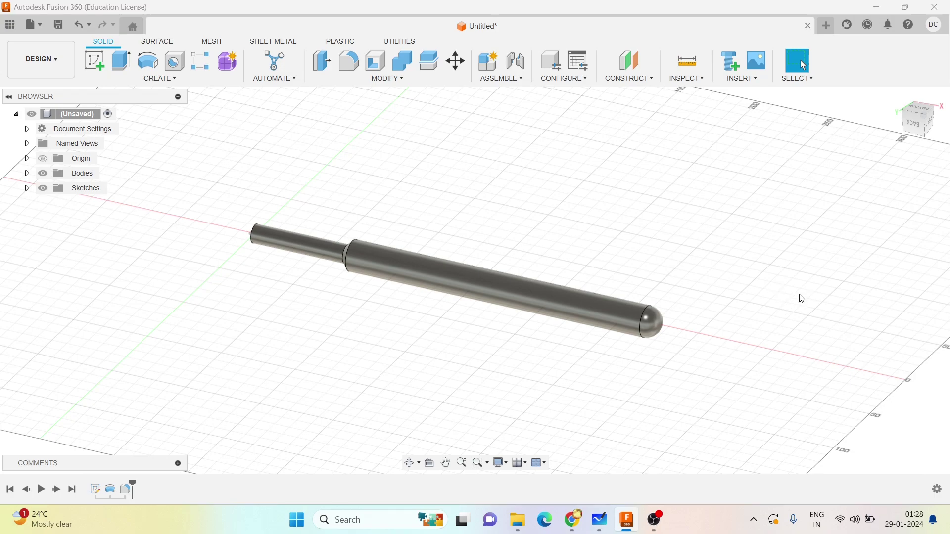
scroll(808, 340, down, 10)
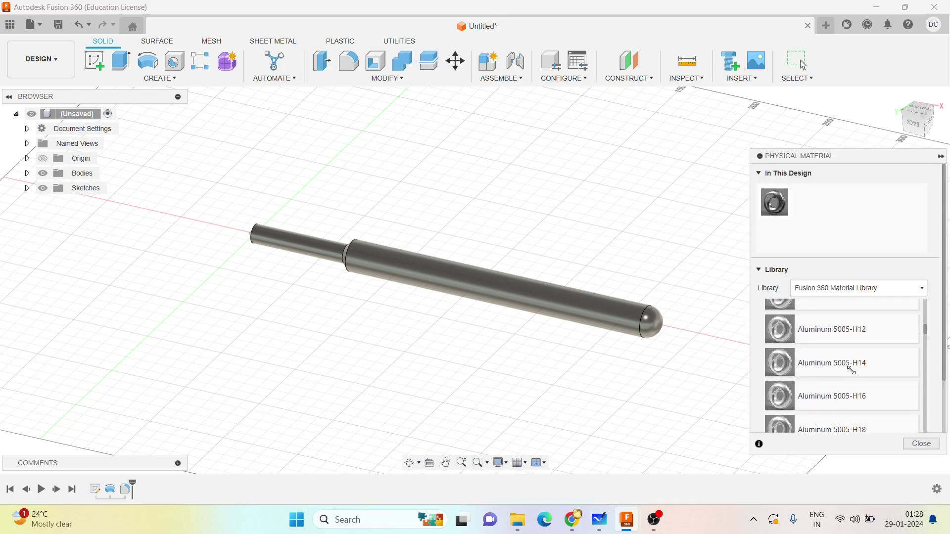
drag(927, 331, 916, 390)
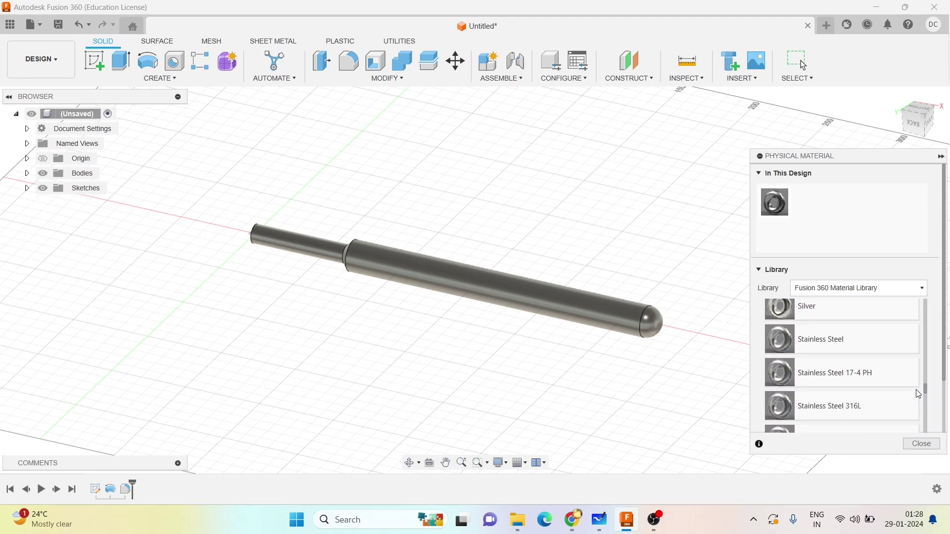
scroll(870, 364, down, 15)
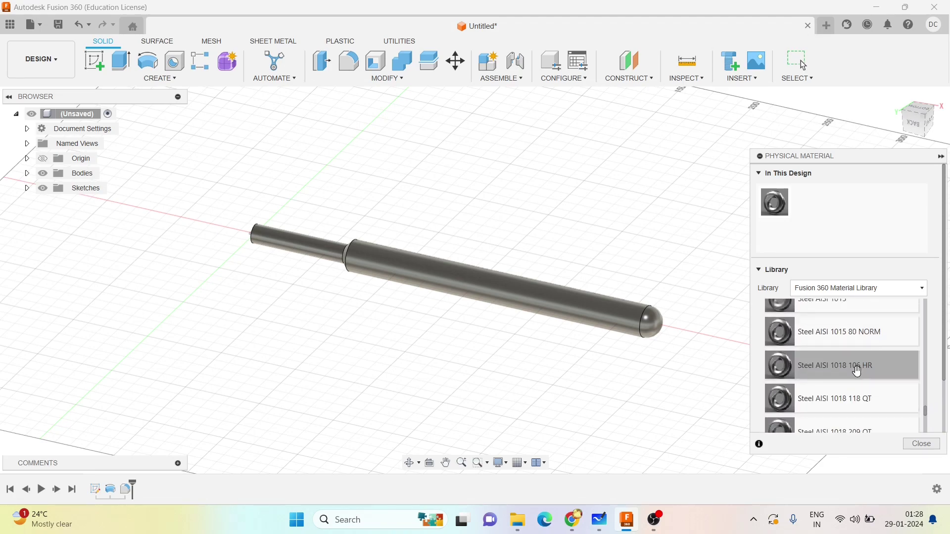
scroll(853, 372, down, 12)
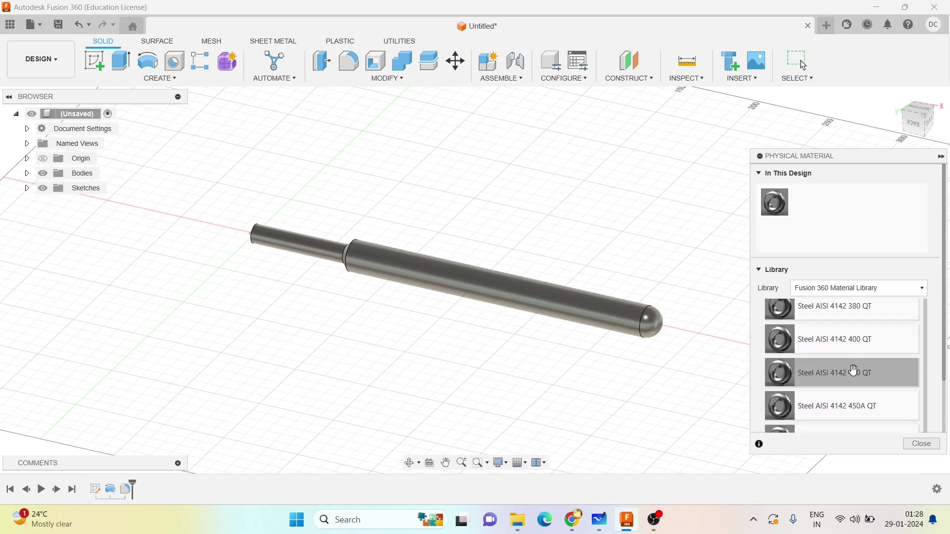
scroll(842, 312, down, 3)
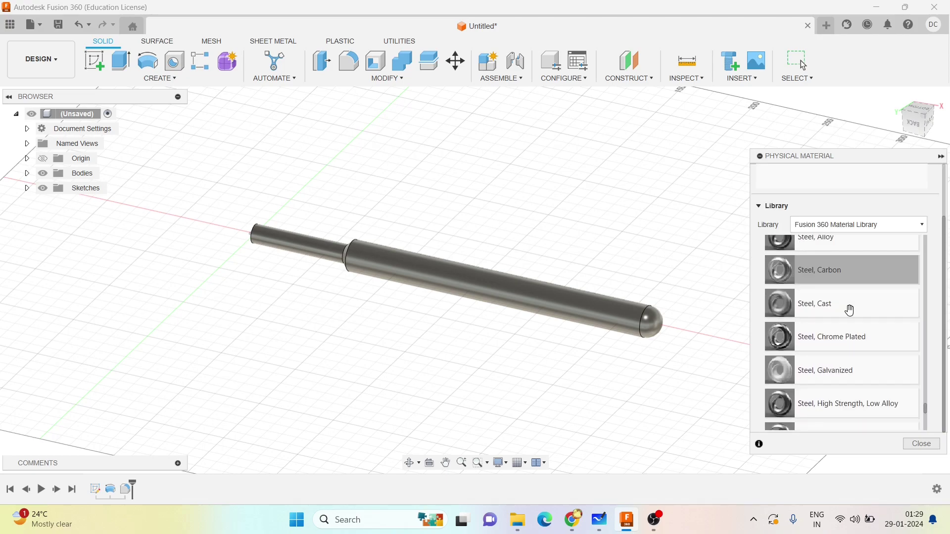
scroll(876, 311, down, 3)
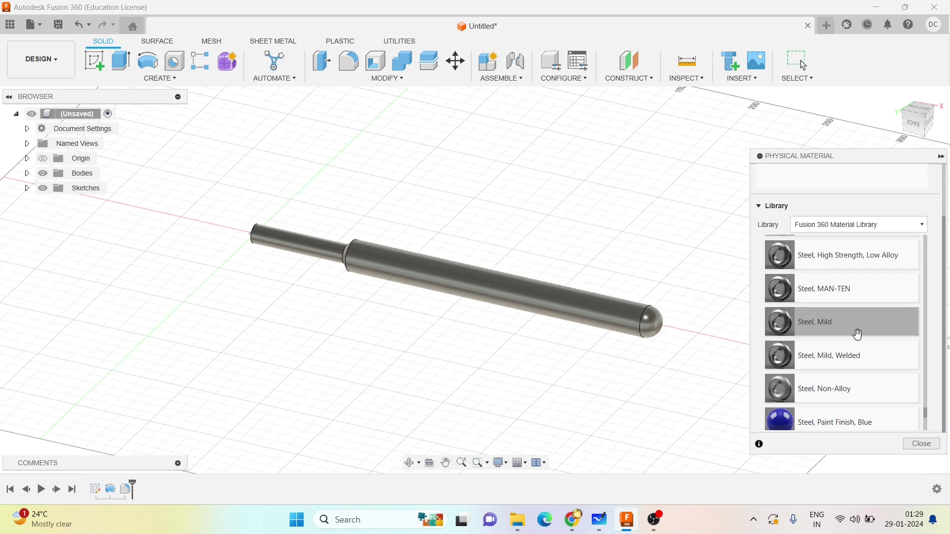
drag(832, 325, 536, 295)
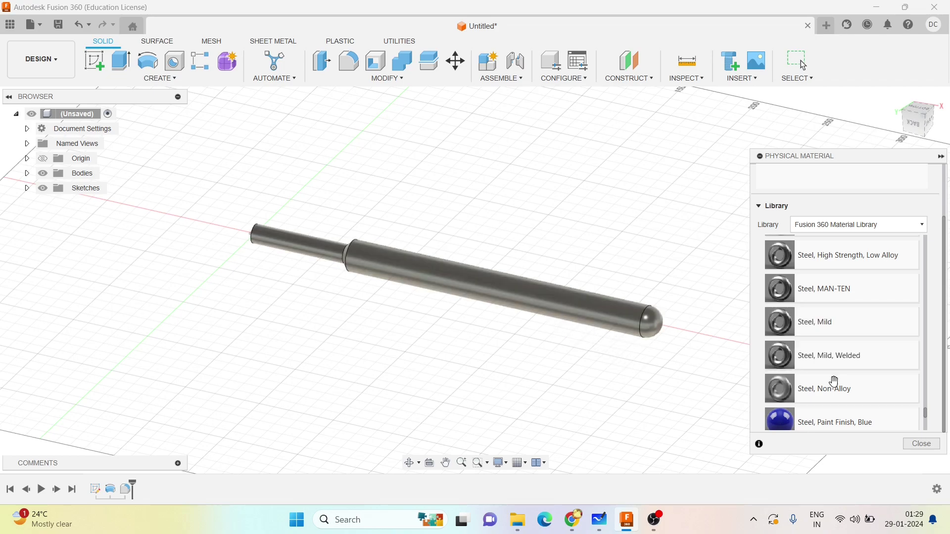
click(924, 444)
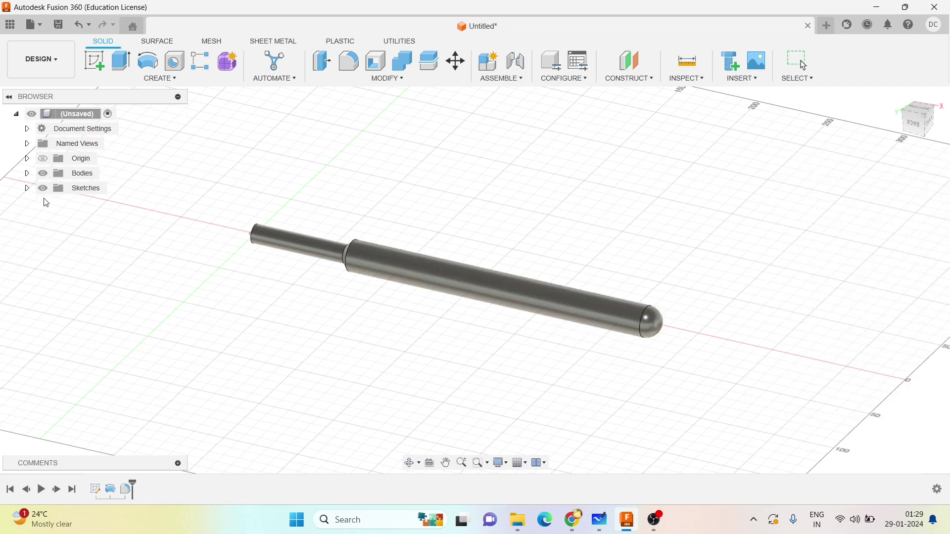
Step: Create a component from the rod body and rename it Tommy Bar
right_click(88, 176)
click(107, 188)
right_click(92, 190)
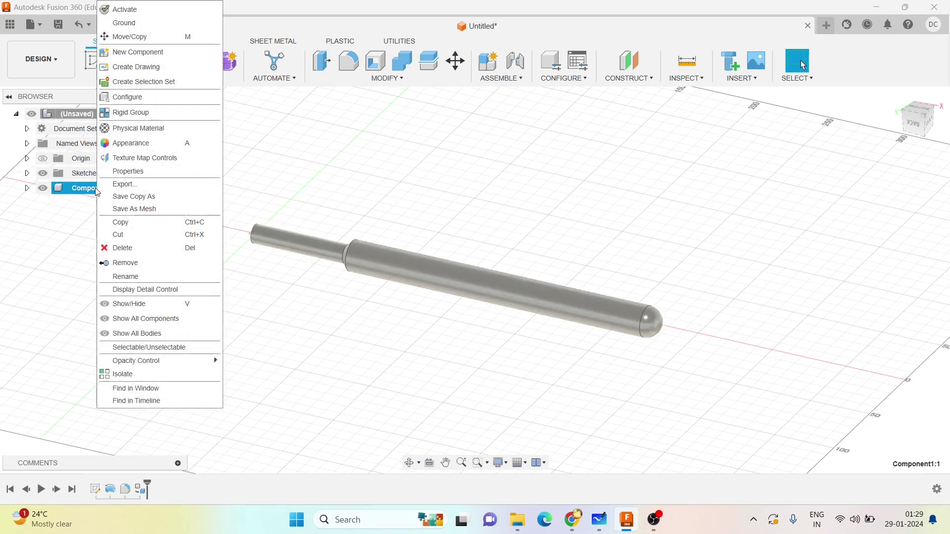
click(126, 276)
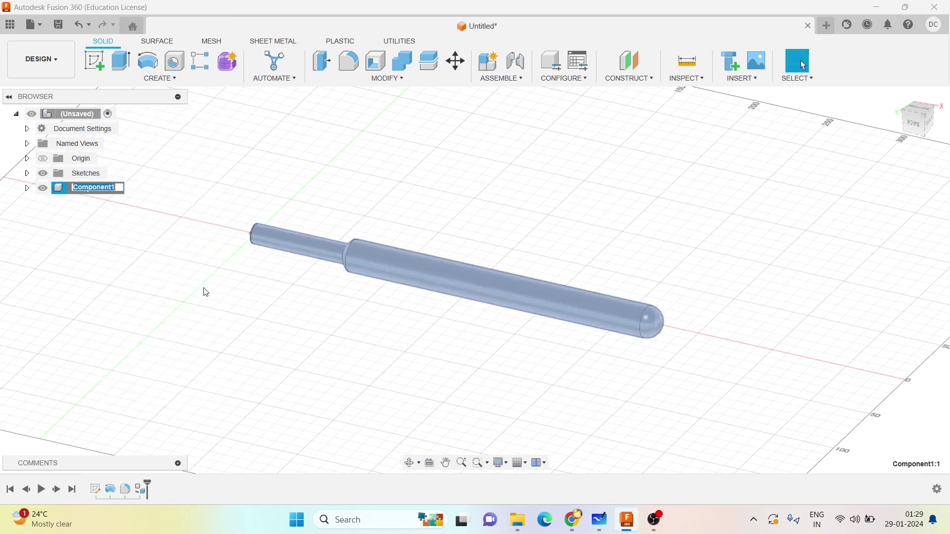
text(T)
key(Return)
click(669, 194)
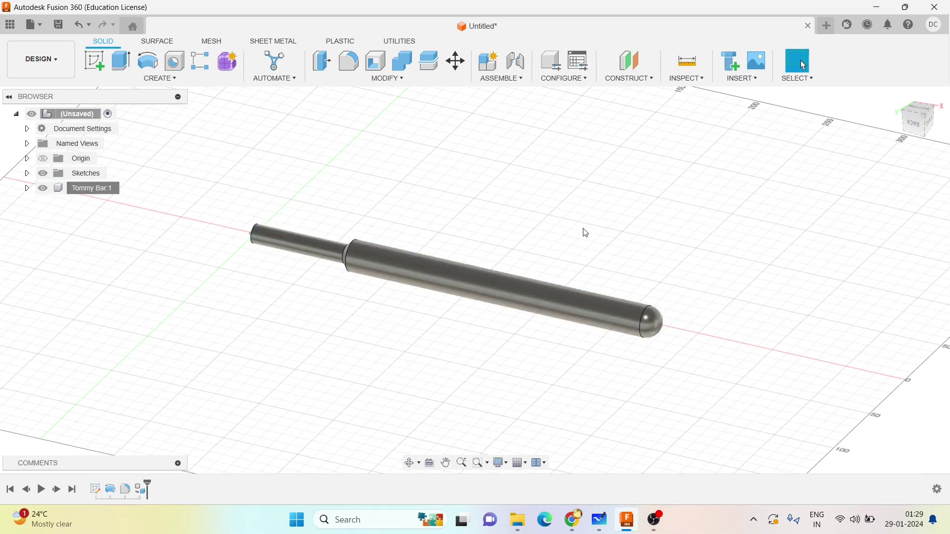
middle_drag(583, 227, 598, 263)
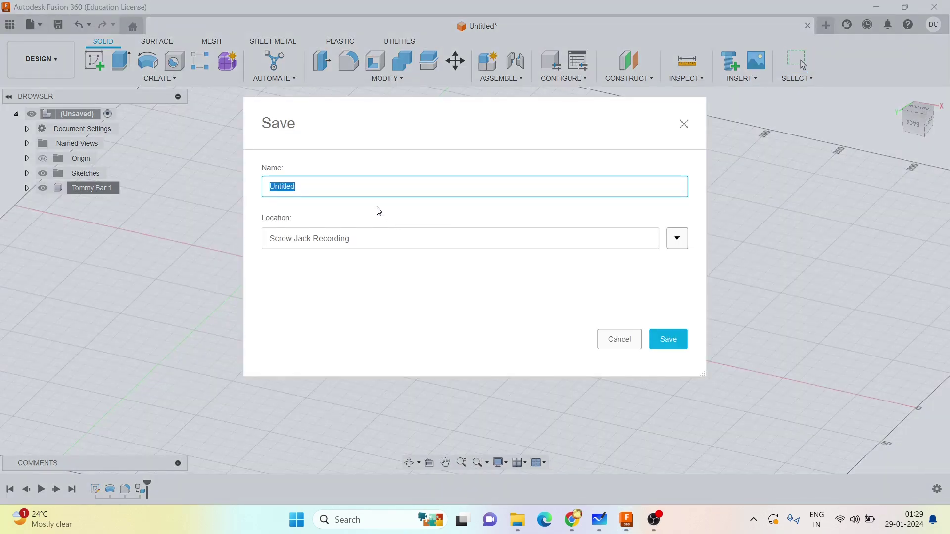
Step: Enter the name Tommy Bar and save to the Screw Jack Recording project
text(Tommy Bar)
key(Return)
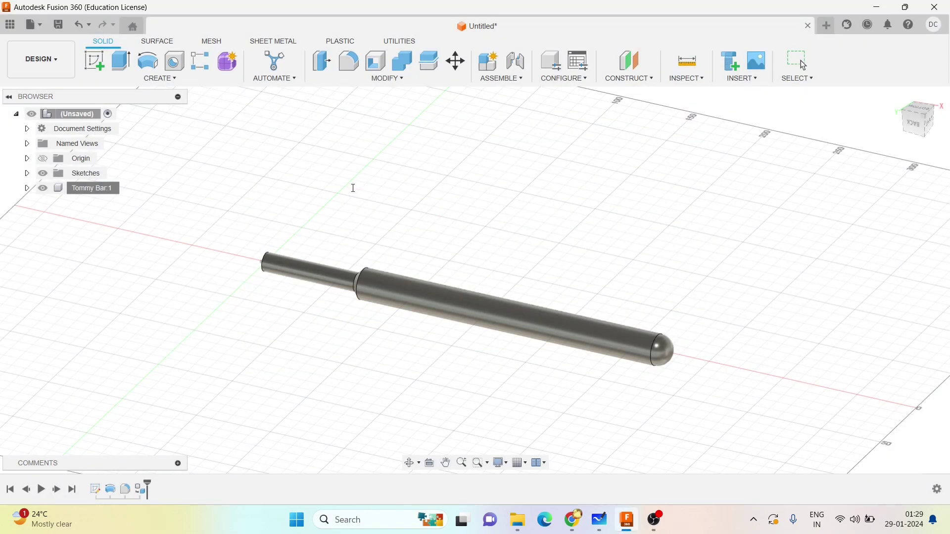